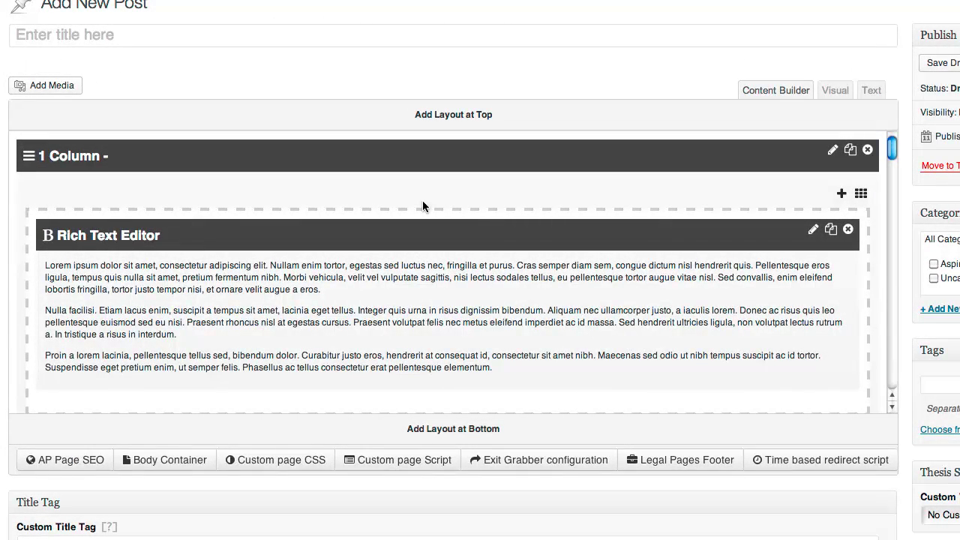
Scroll up to review the Rich Text Editor row and the Video and Optin Form columns
scroll(422, 200, up, 5)
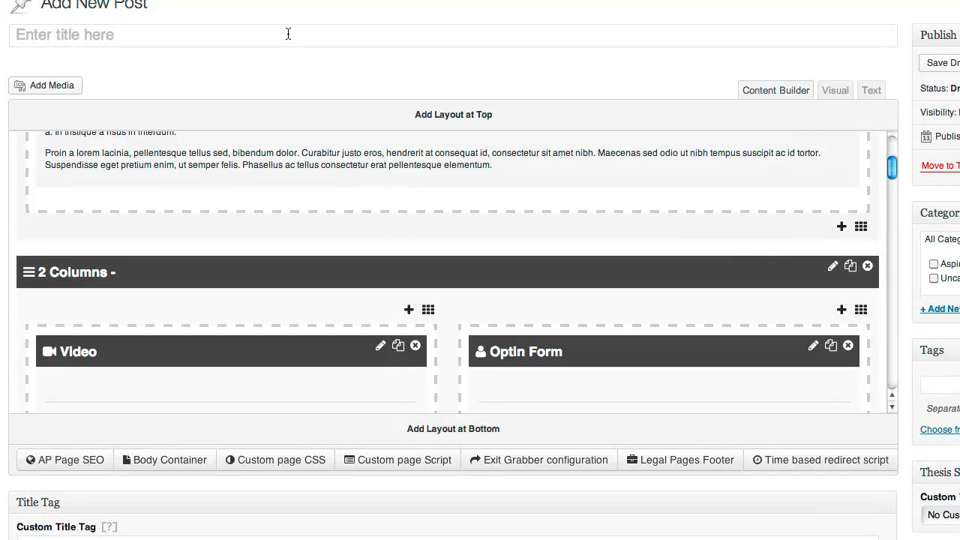
Enter 'My Awesome Post' as the post title
click(288, 34)
text(M)
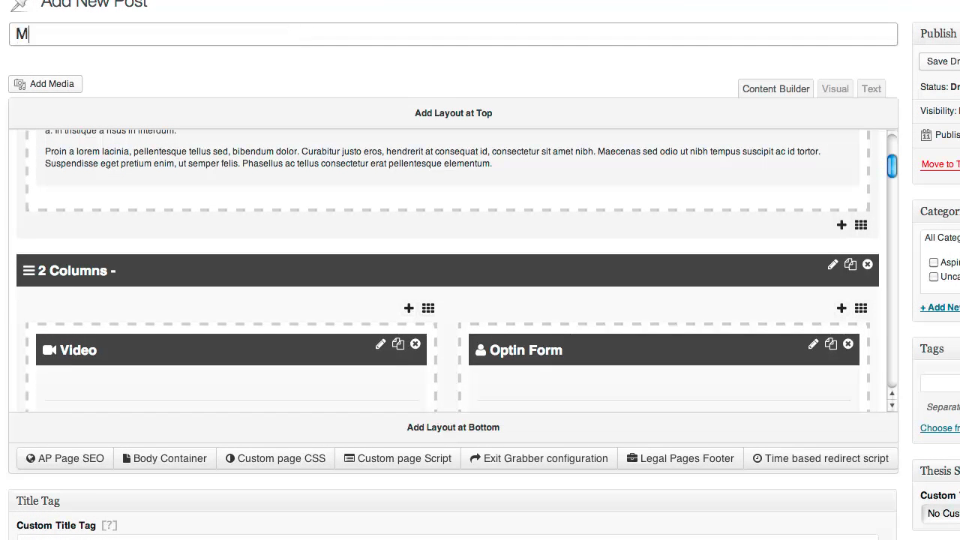
text(y Awesome )
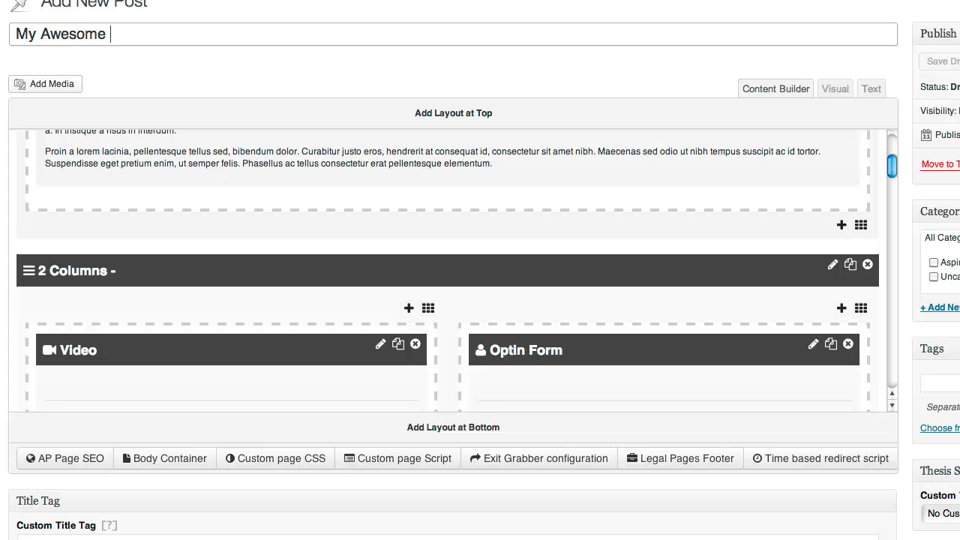
text(Post)
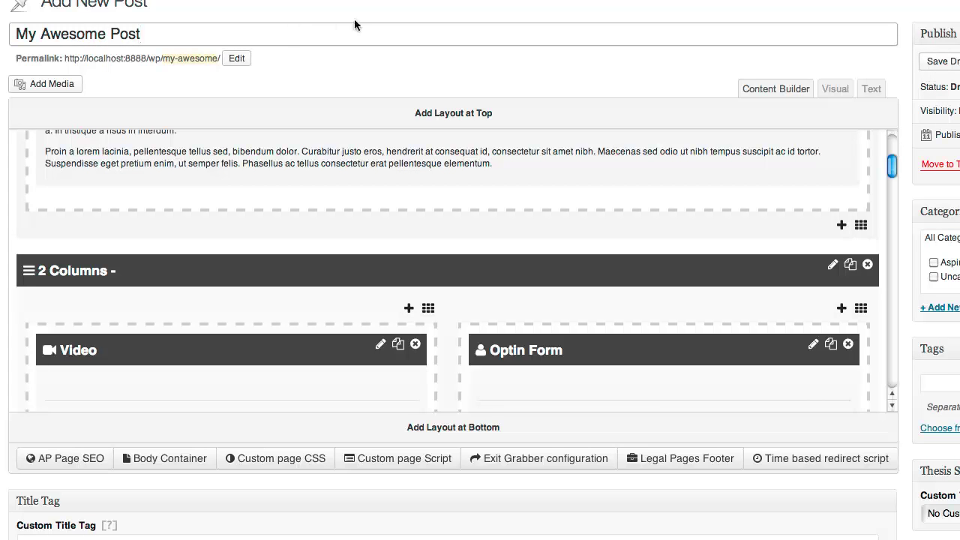
key(Tab)
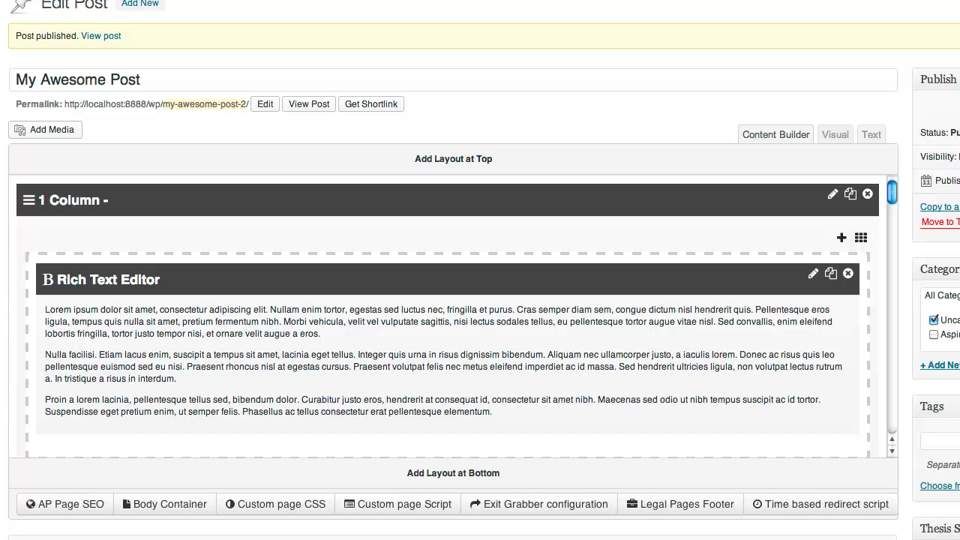
Open the published post in a new browser tab and switch to it
right_click(315, 109)
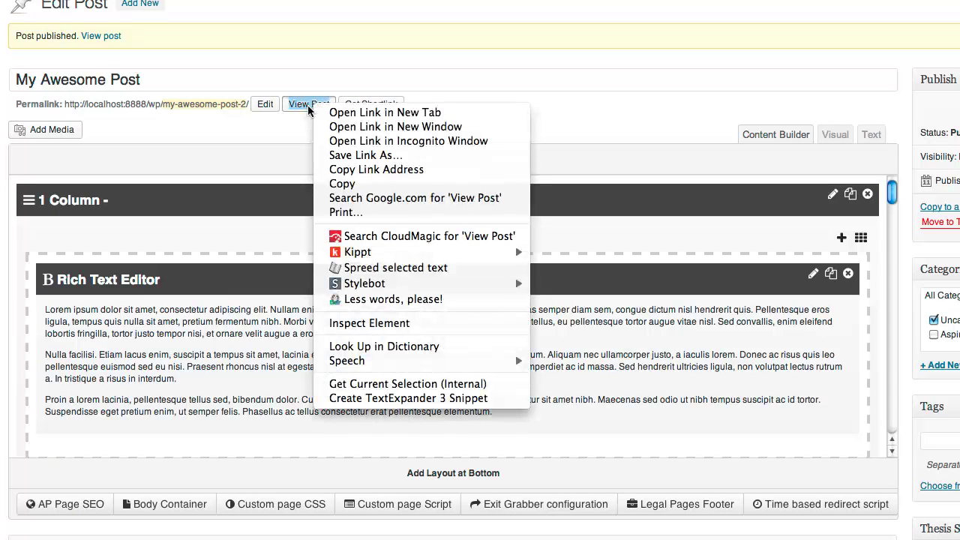
click(367, 108)
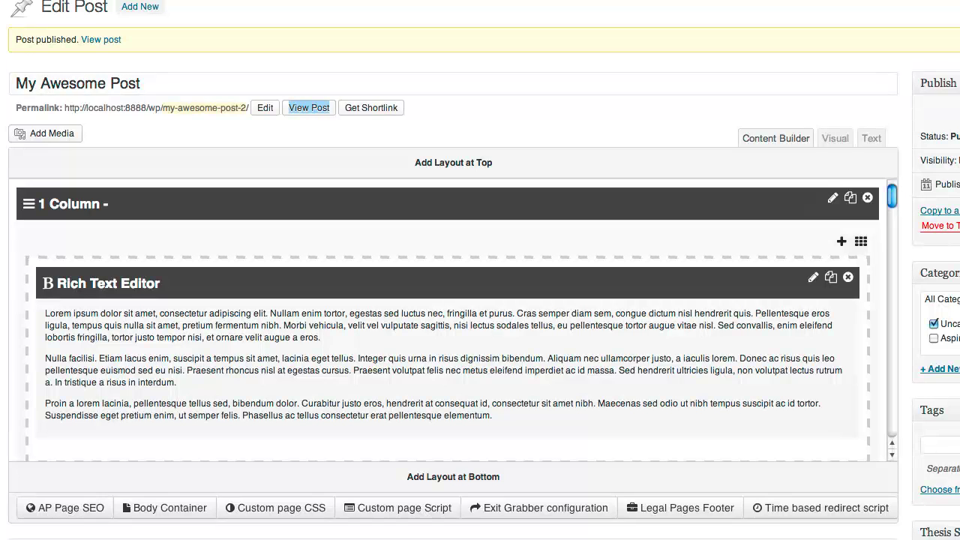
key(ctrl+Tab)
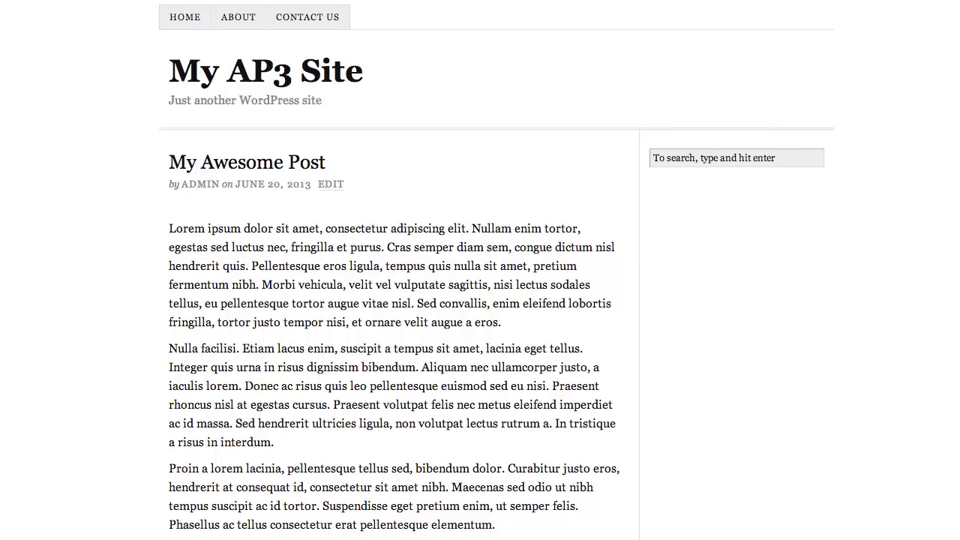
Scroll through the live post, checking the text, video, optin box and sales blocks
scroll(464, 150, down, 3)
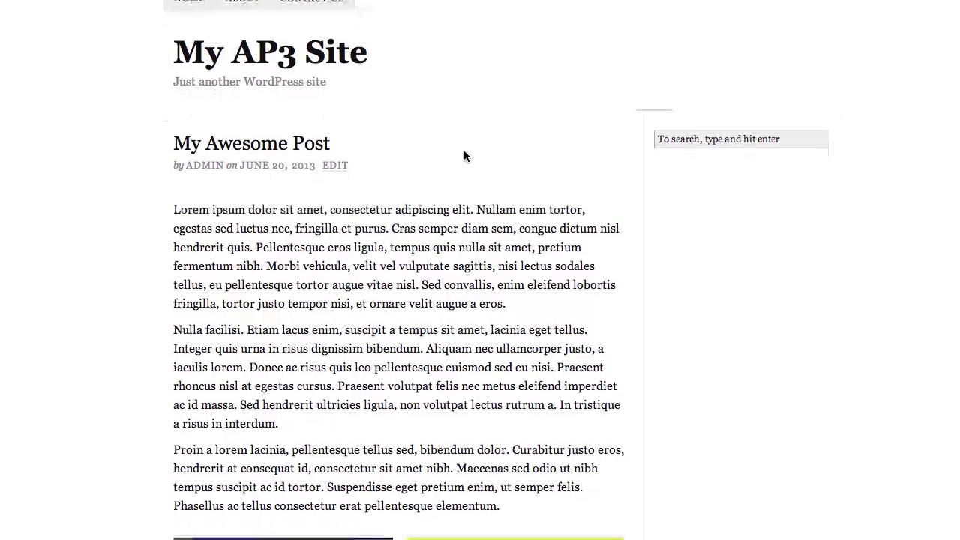
scroll(463, 150, down, 2)
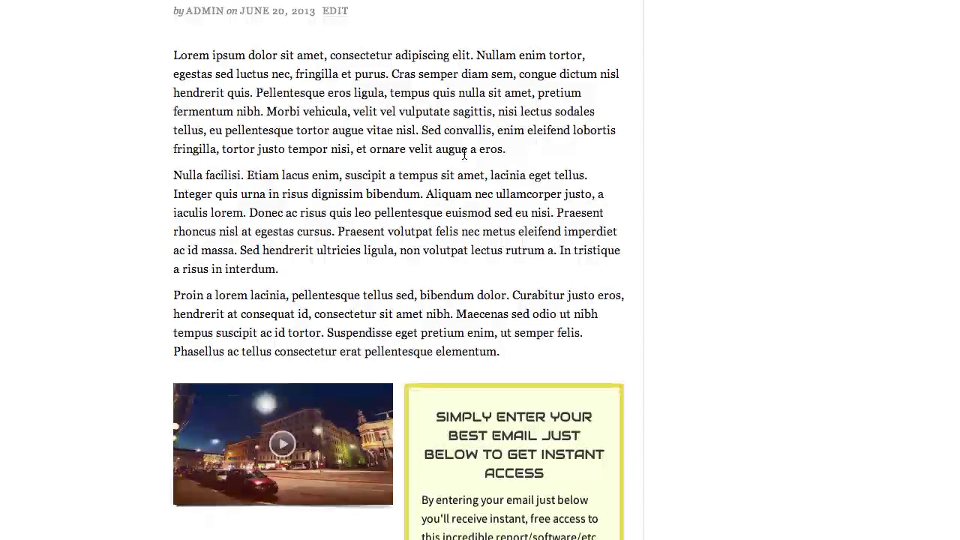
scroll(306, 114, down, 6)
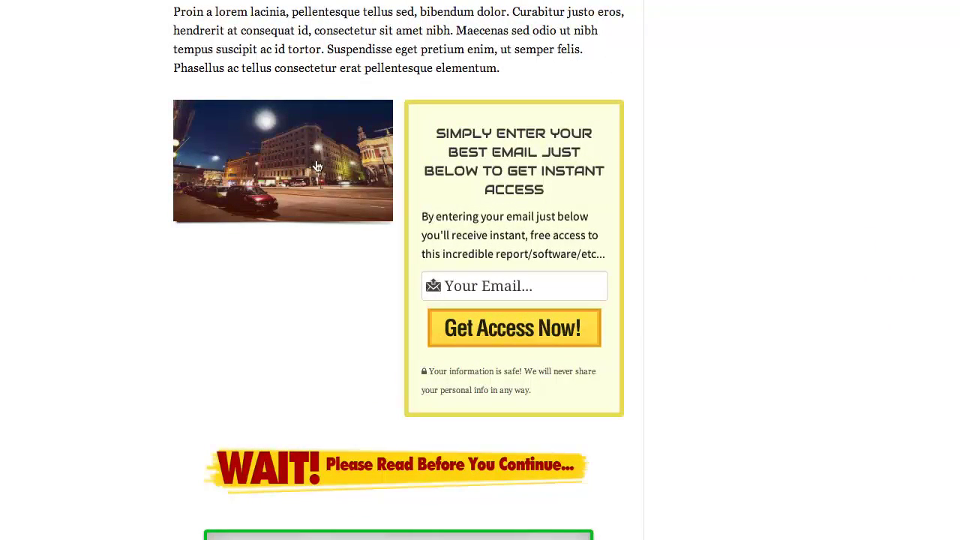
scroll(488, 165, down, 5)
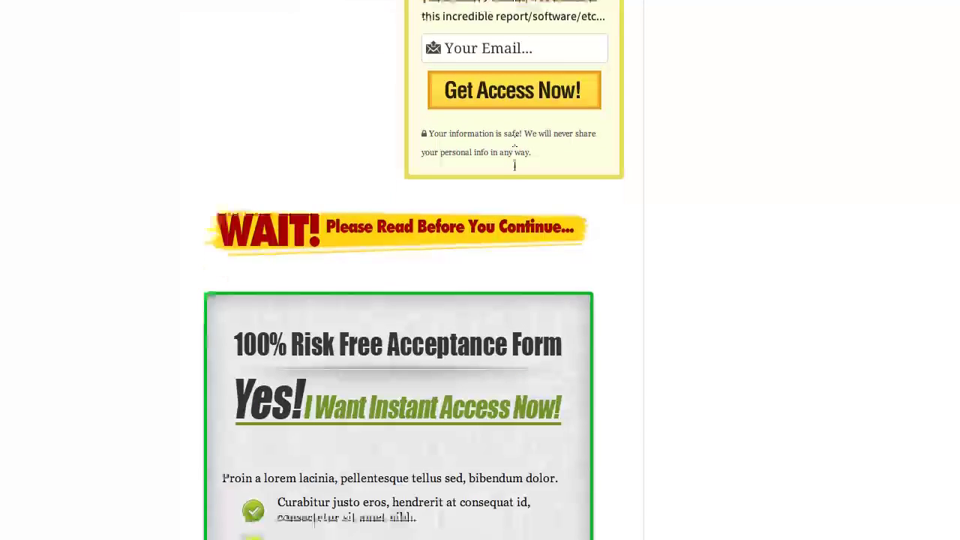
scroll(465, 165, down, 1)
scroll(418, 166, down, 4)
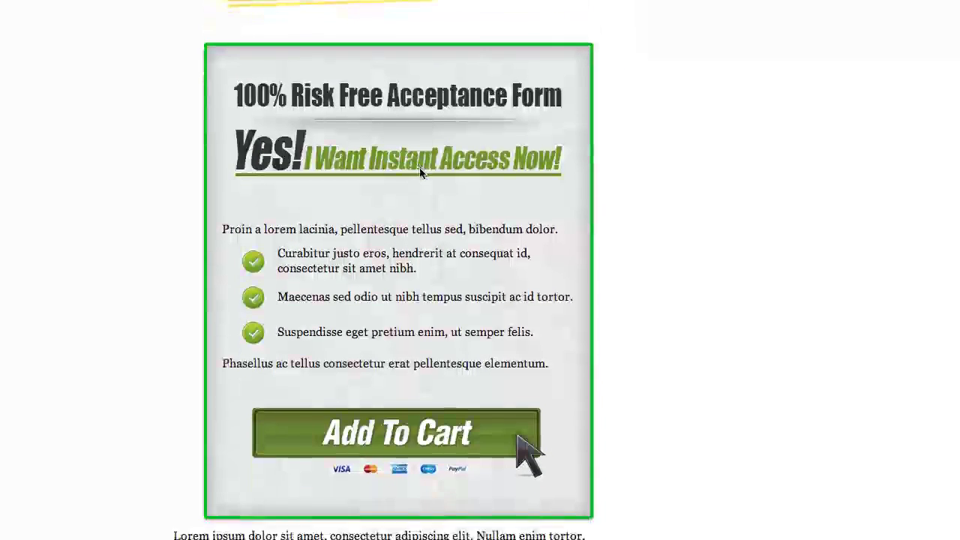
scroll(439, 169, down, 2)
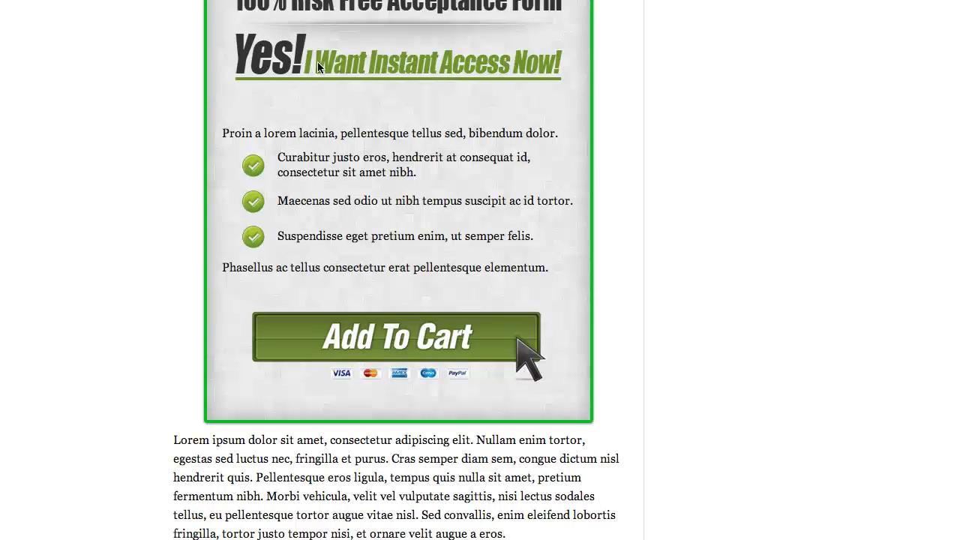
scroll(375, 360, down, 7)
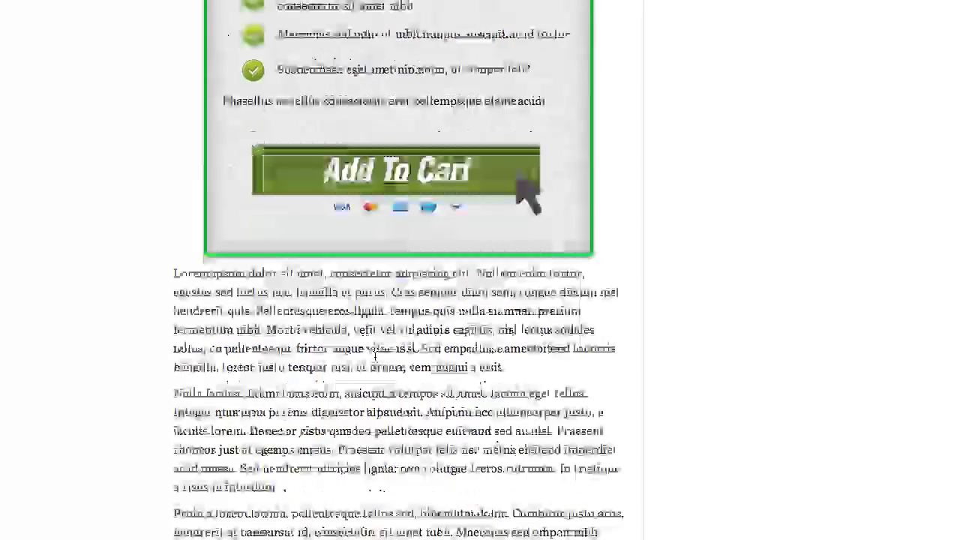
scroll(375, 355, down, 2)
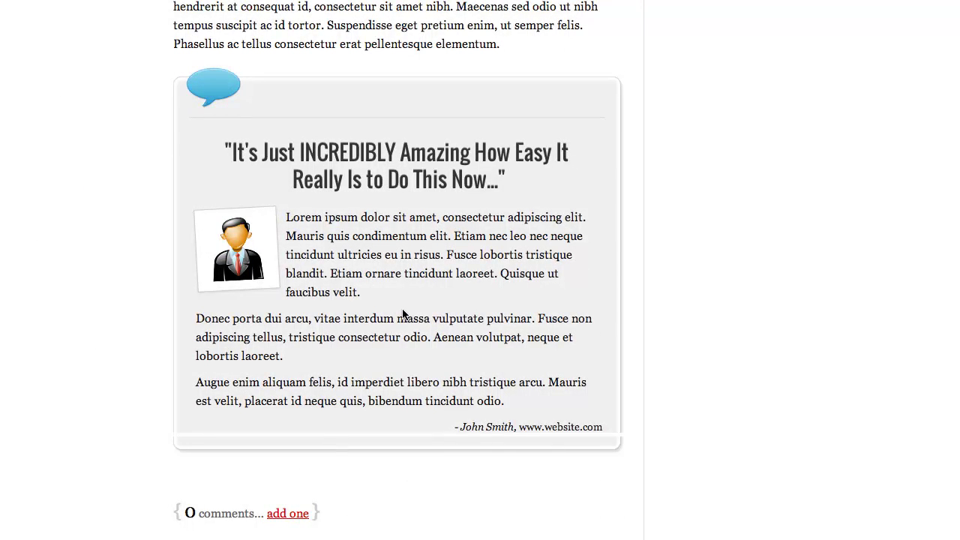
scroll(403, 314, up, 10)
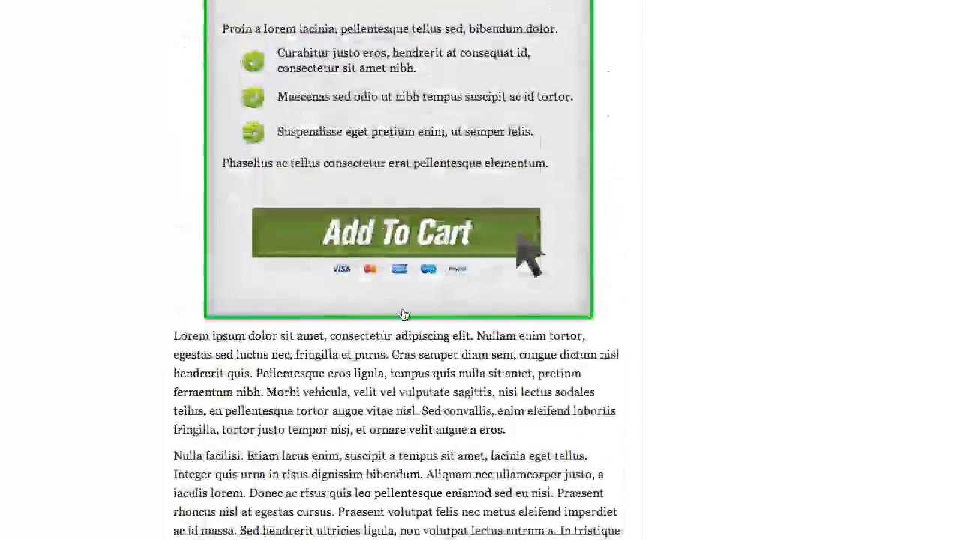
scroll(402, 314, up, 15)
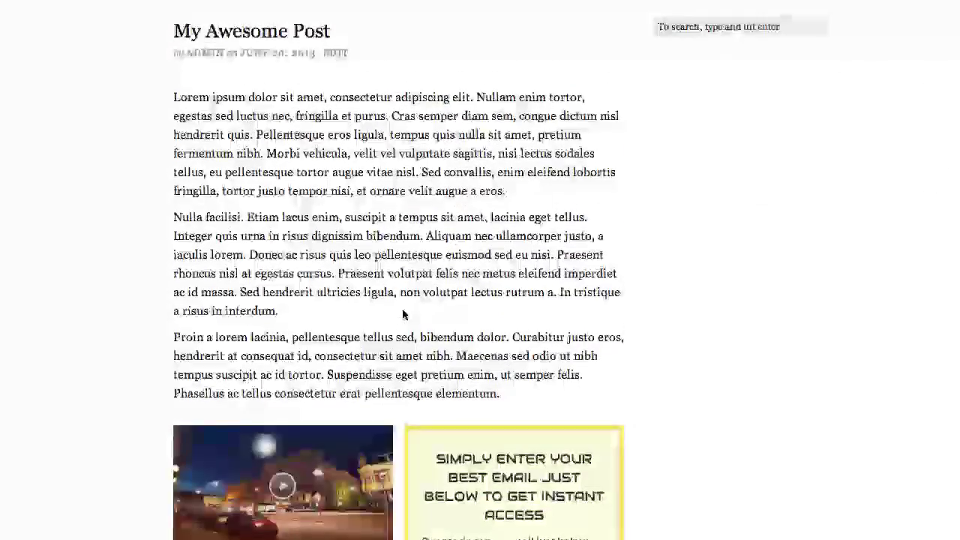
scroll(403, 313, down, 7)
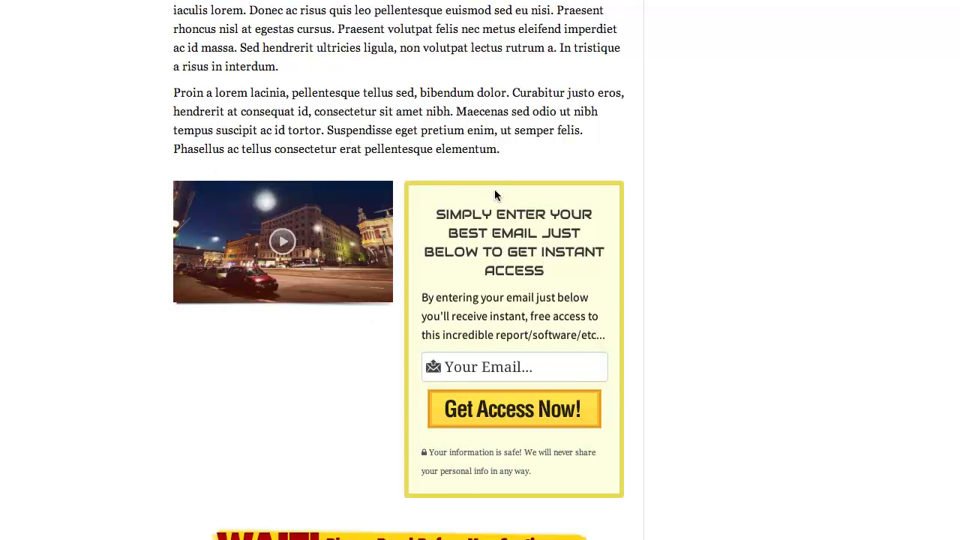
scroll(494, 195, down, 1)
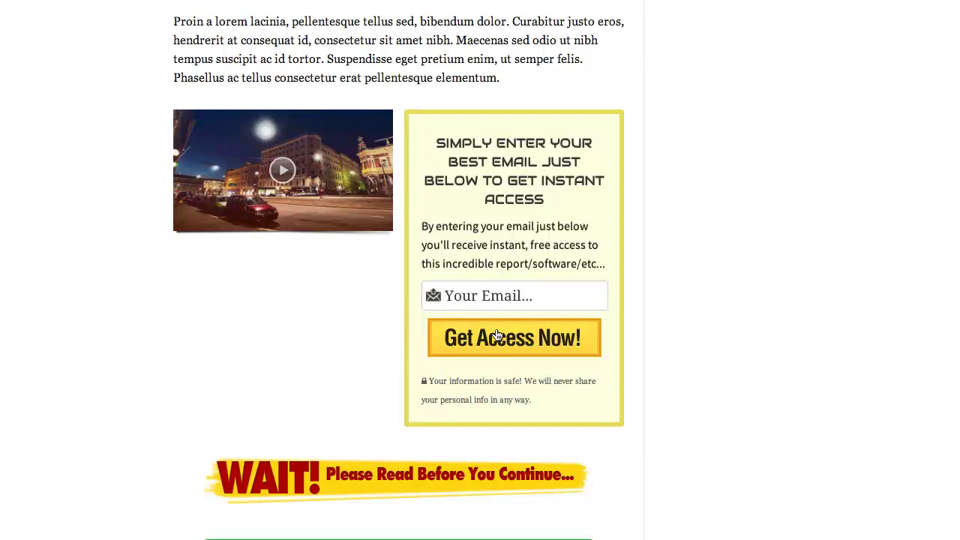
scroll(602, 337, down, 7)
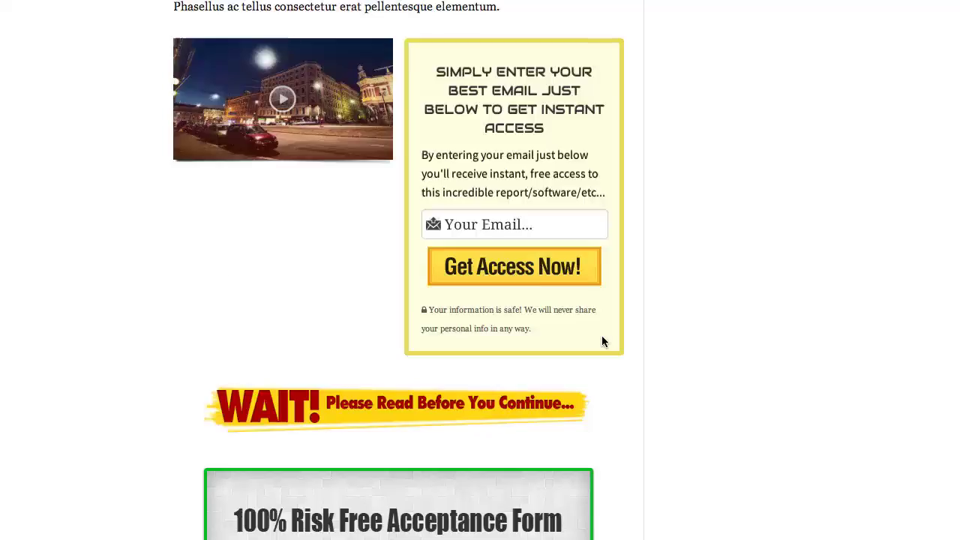
scroll(602, 337, up, 4)
scroll(601, 339, up, 4)
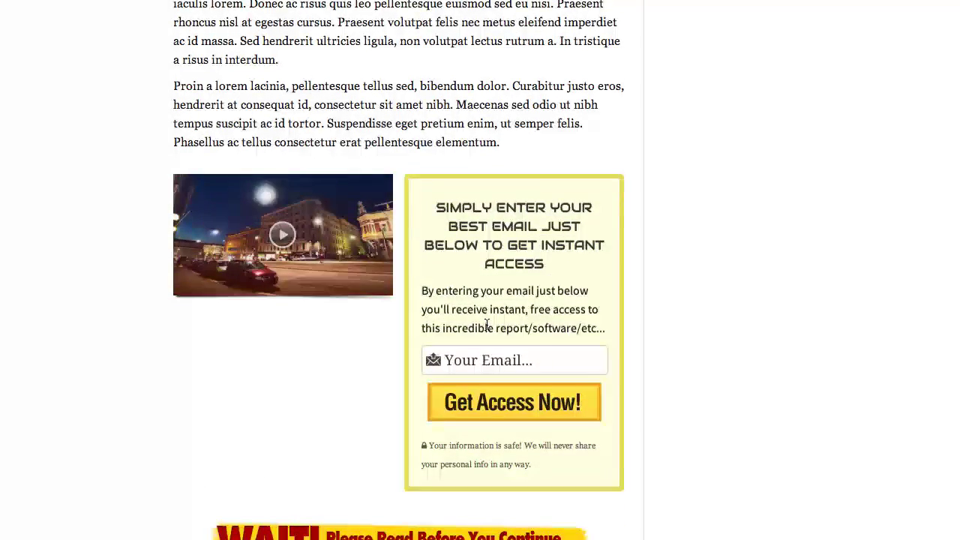
scroll(397, 275, down, 1)
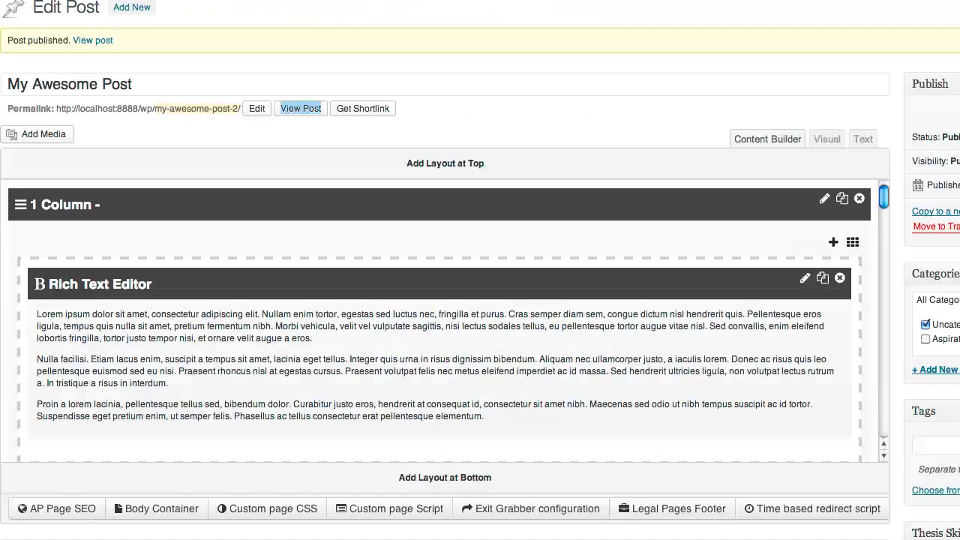
Move the Video module from the 2 Columns row into the 1 Column layout
scroll(437, 236, down, 5)
scroll(438, 240, down, 3)
scroll(439, 240, up, 4)
scroll(438, 240, up, 2)
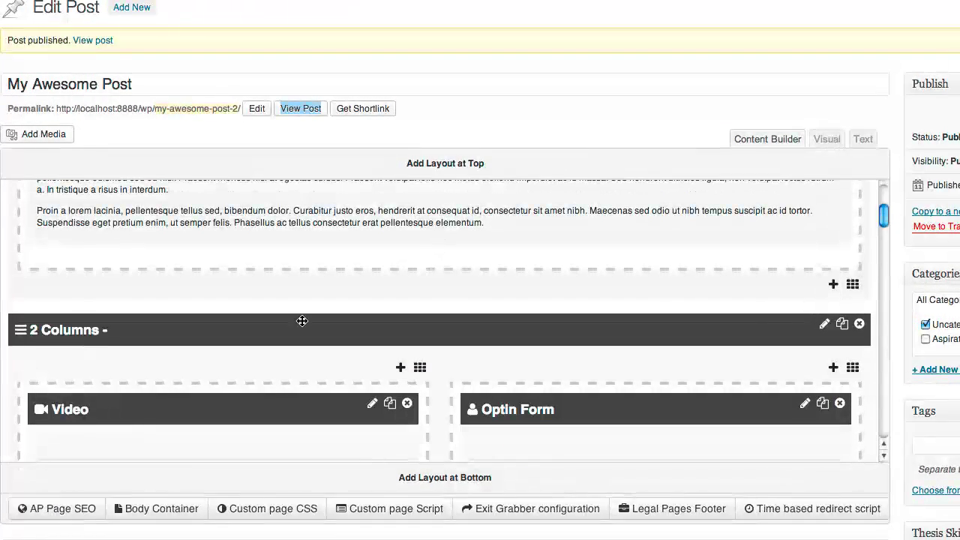
drag(42, 404, 370, 262)
Move the Optin Form module into the 1 Column layout beneath the Video
scroll(385, 278, down, 1)
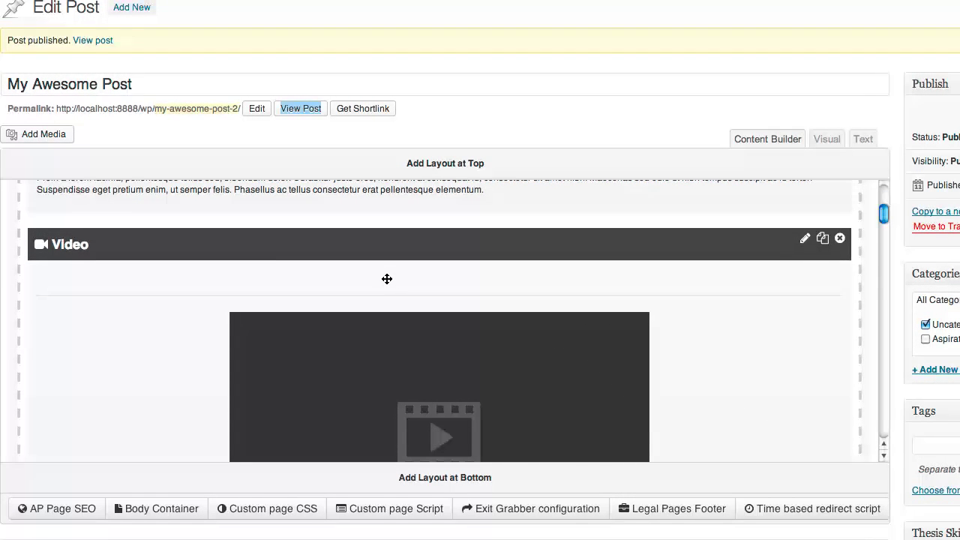
scroll(385, 279, up, 1)
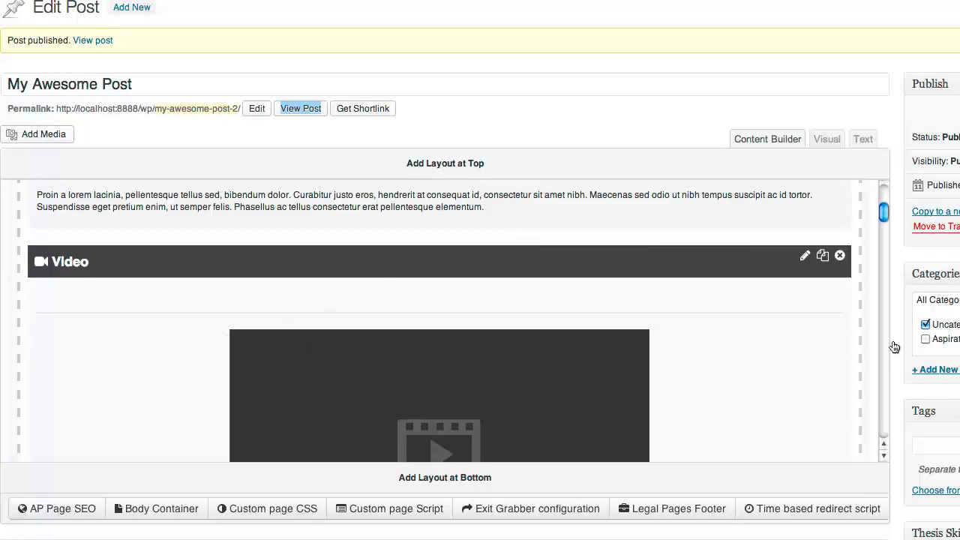
scroll(768, 302, down, 5)
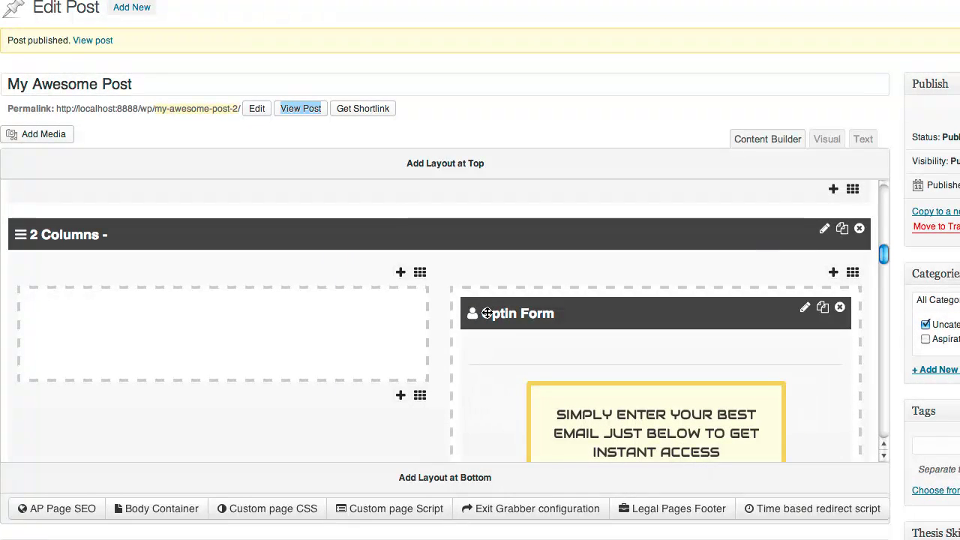
scroll(492, 313, down, 2)
scroll(491, 304, up, 2)
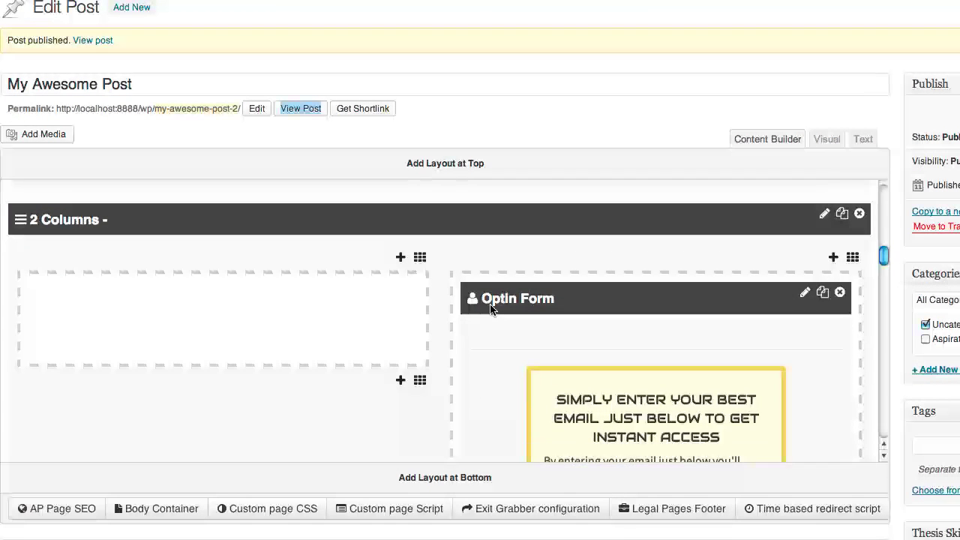
drag(489, 324, 347, 338)
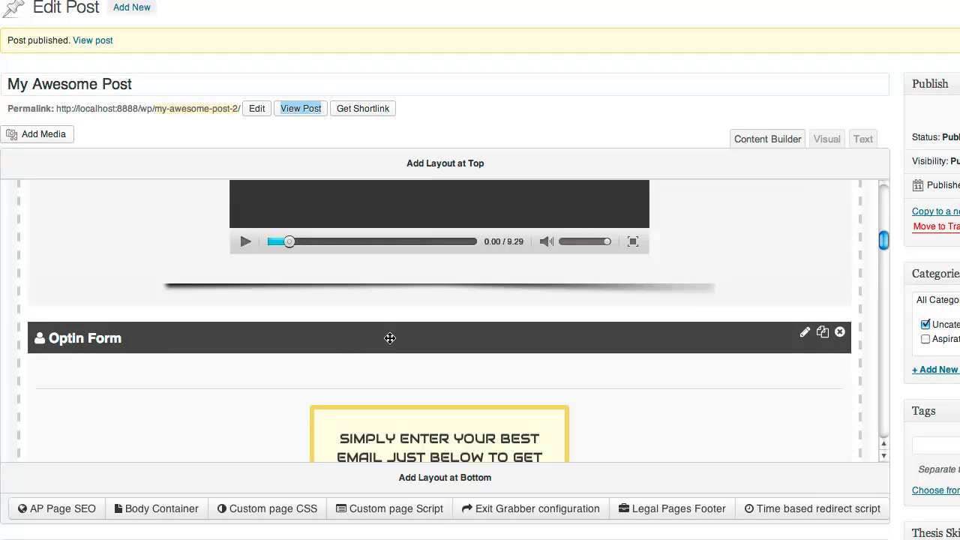
drag(883, 241, 894, 277)
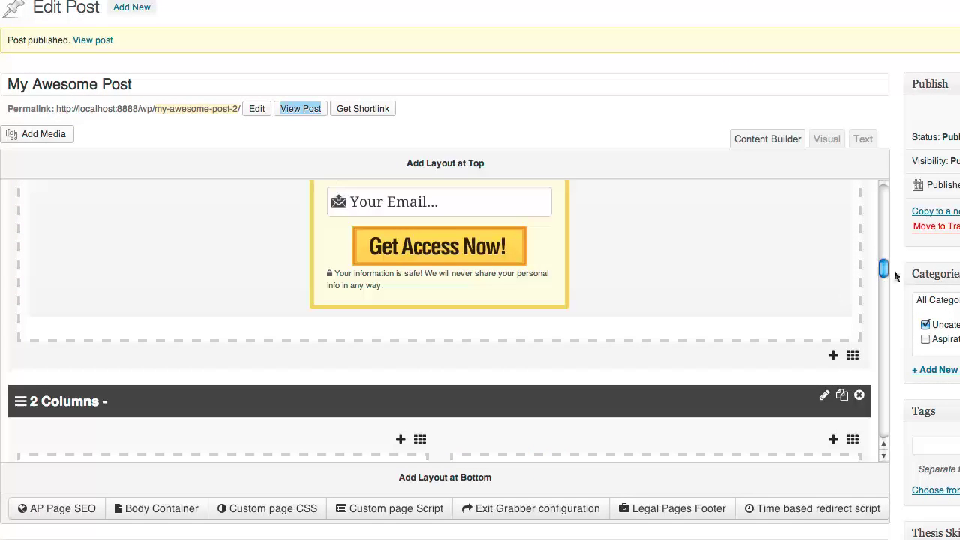
scroll(749, 277, down, 3)
scroll(788, 267, up, 1)
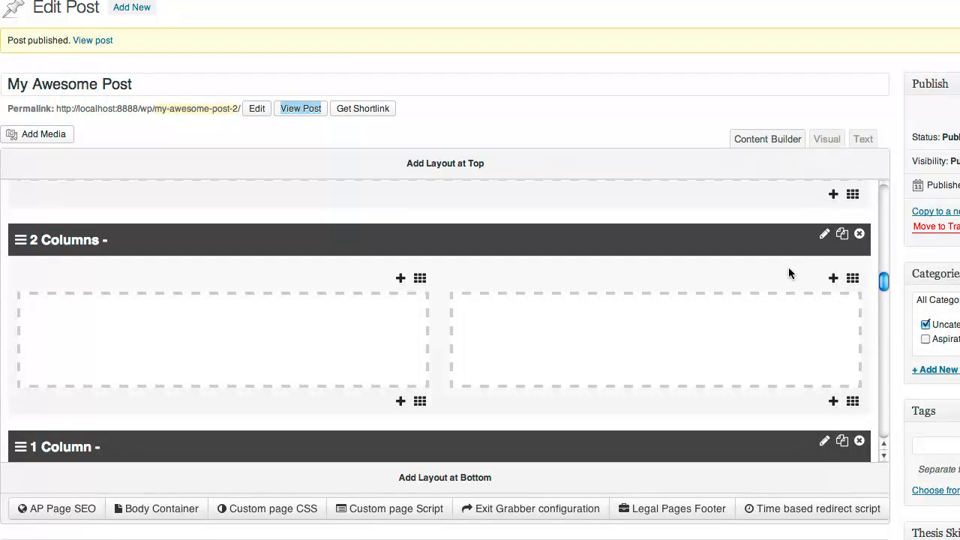
scroll(794, 261, up, 1)
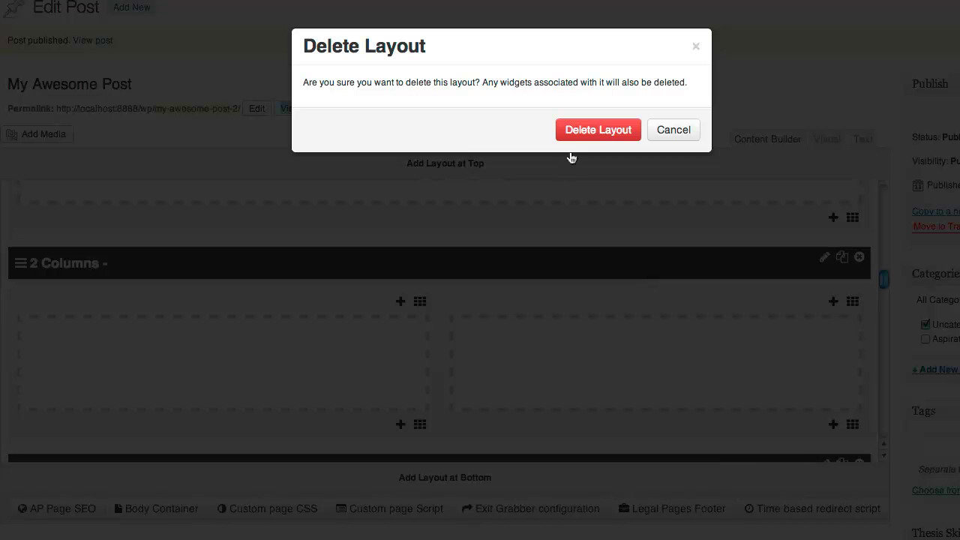
Delete the empty 2 Columns layout, keeping the Optin Form in the single-column row
click(575, 134)
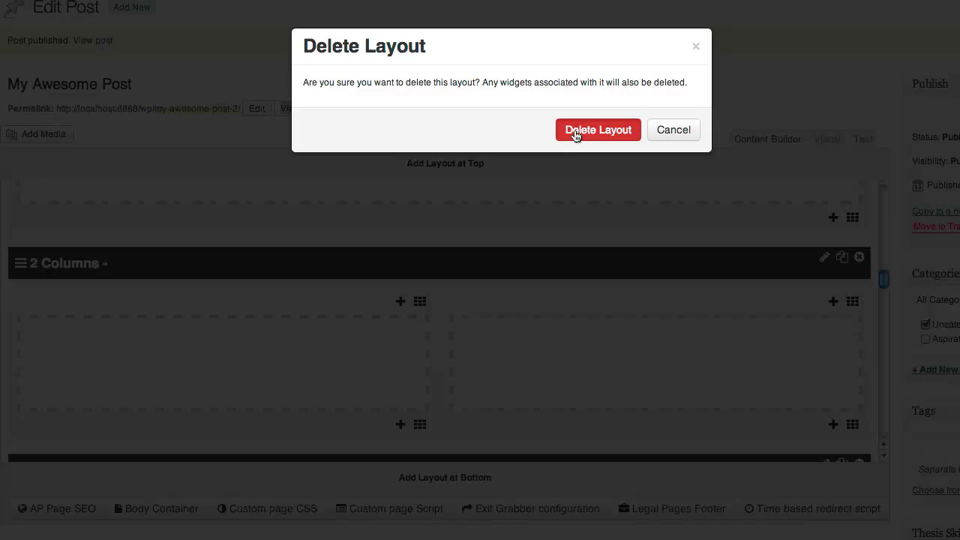
scroll(576, 285, up, 5)
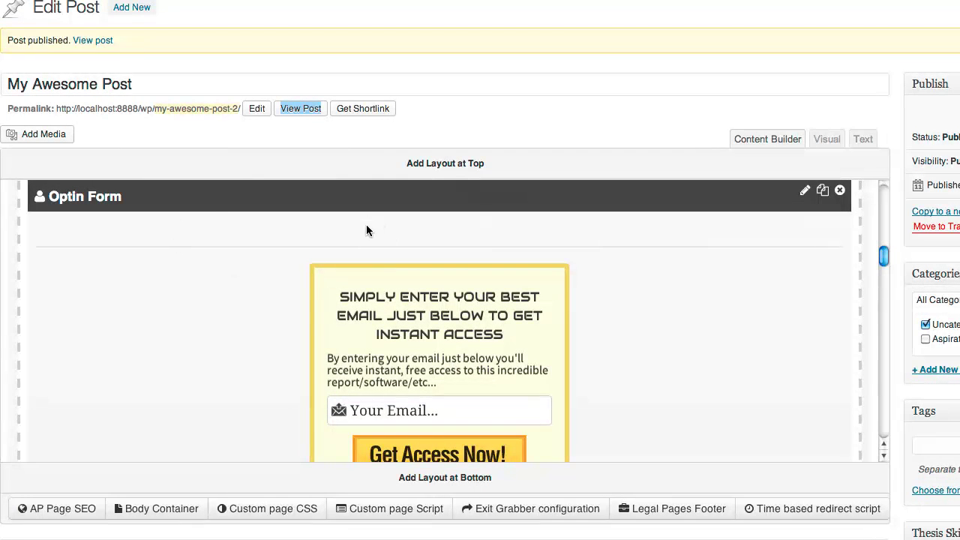
scroll(366, 224, down, 2)
scroll(367, 225, up, 2)
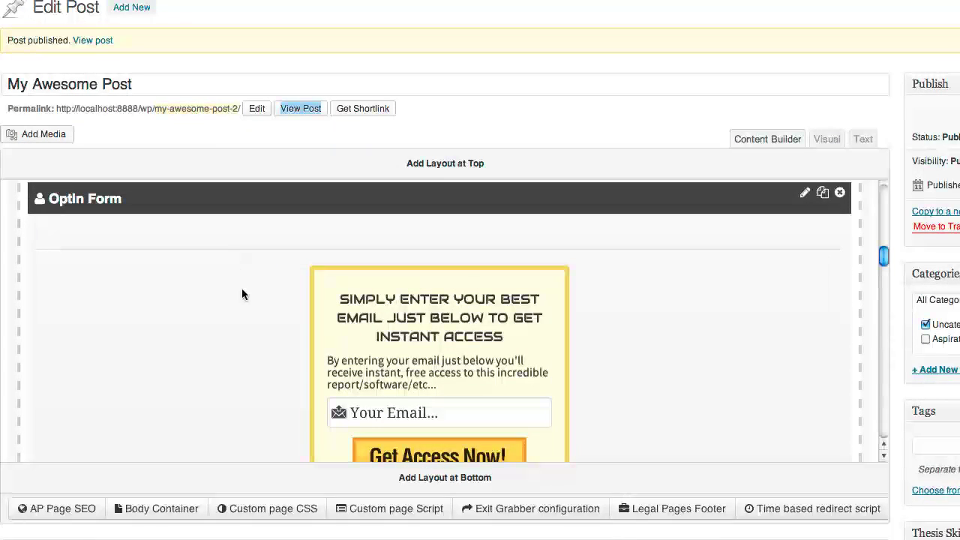
scroll(289, 305, down, 2)
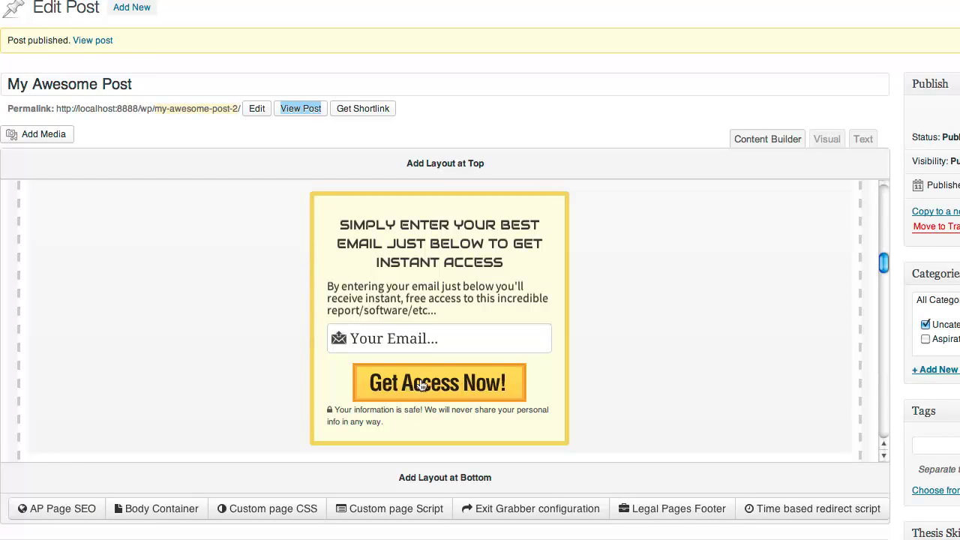
scroll(421, 383, up, 2)
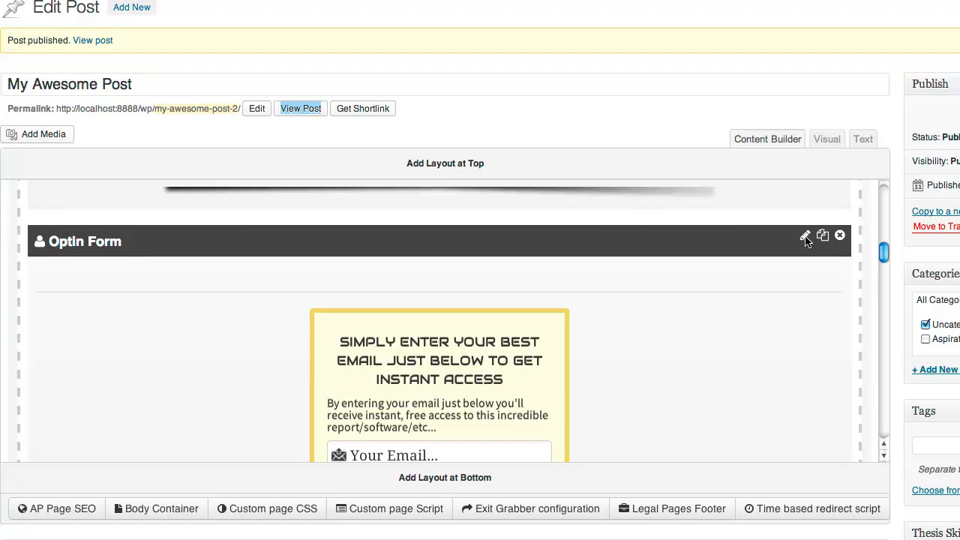
Set the Optin Form's box style to Light Blue Style and its layout to Inline
click(805, 237)
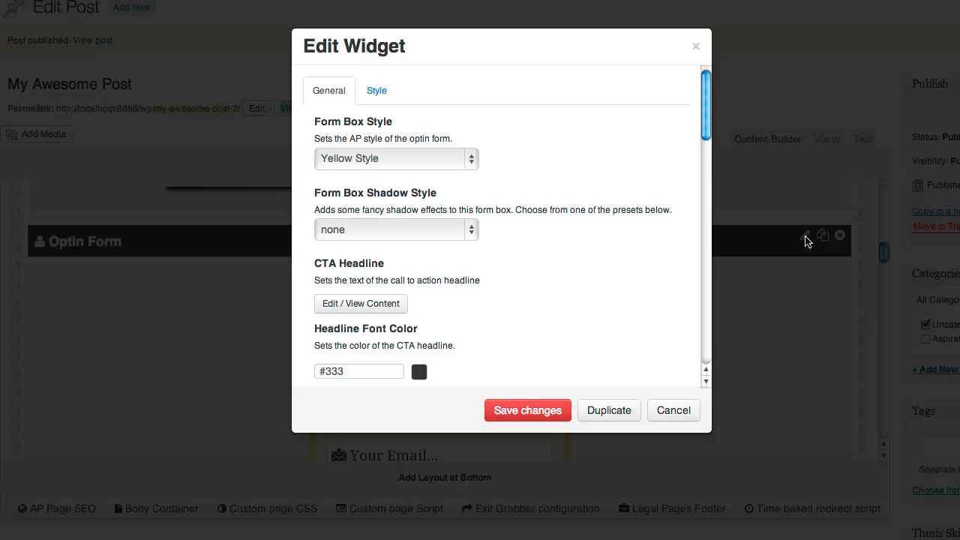
click(390, 161)
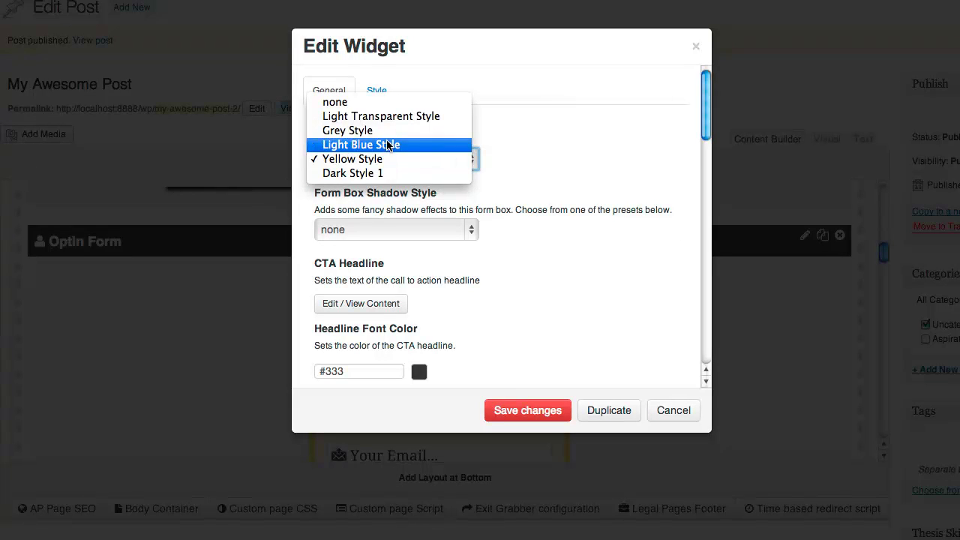
click(387, 147)
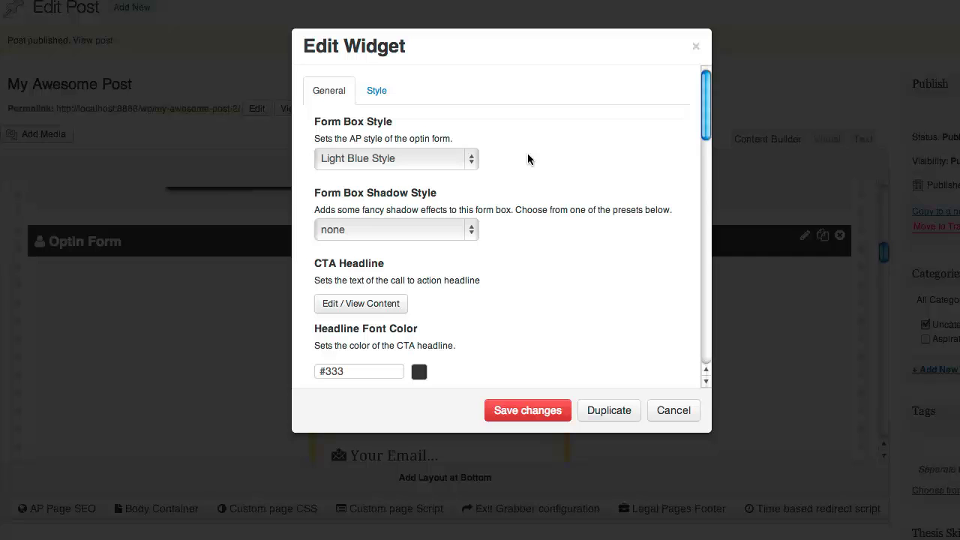
scroll(527, 159, down, 10)
scroll(527, 159, down, 8)
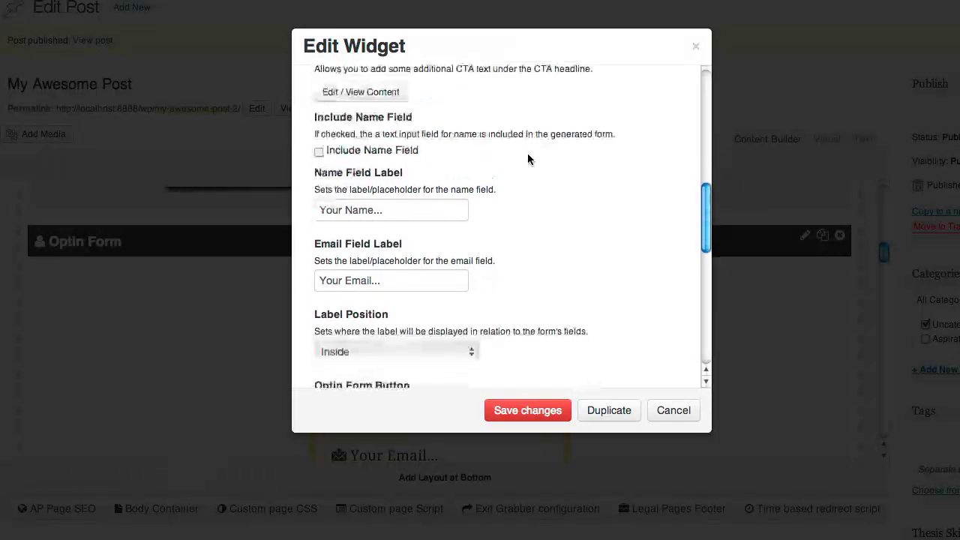
scroll(527, 159, down, 5)
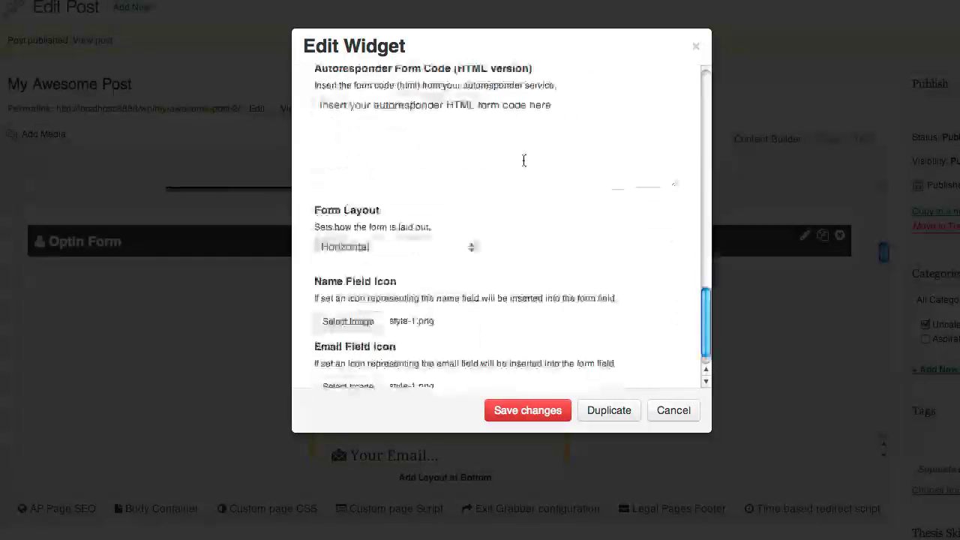
click(391, 222)
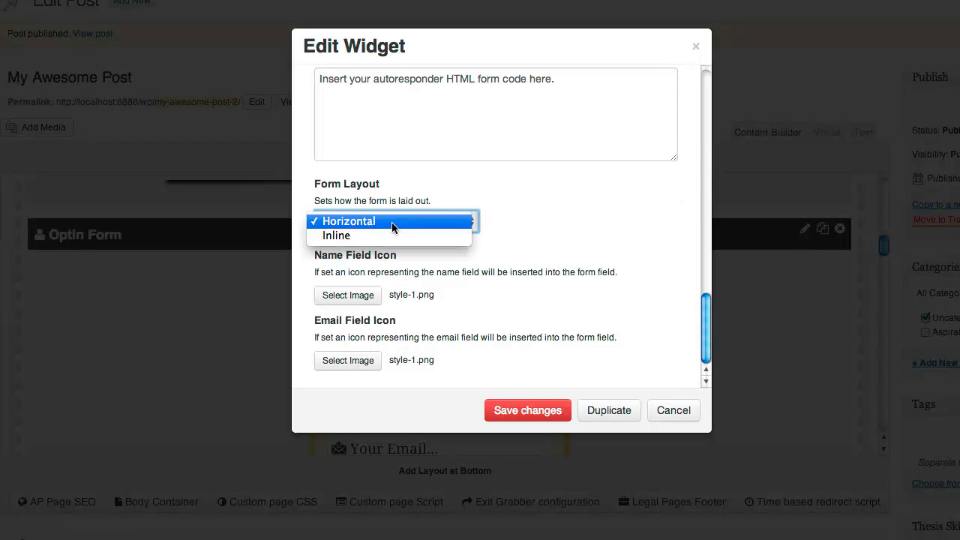
click(381, 236)
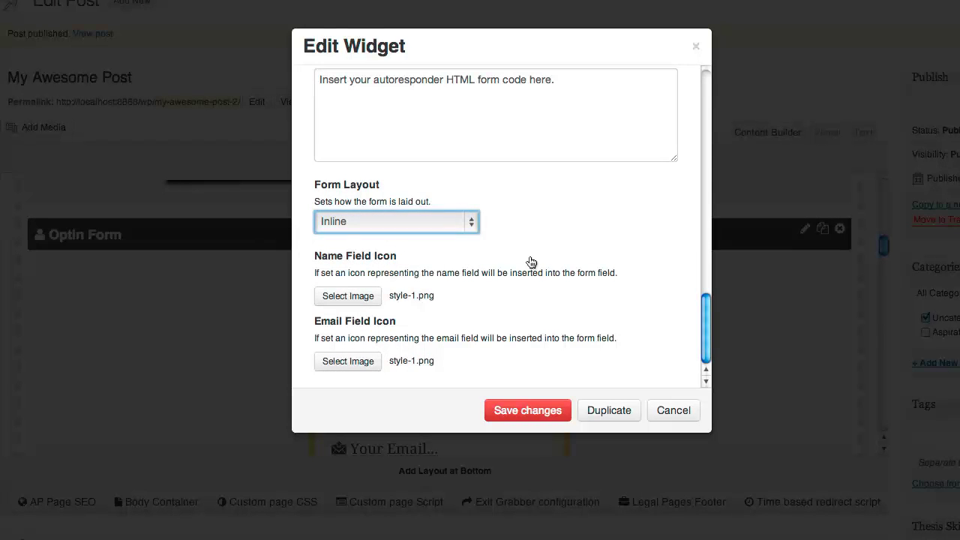
Choose the yellow-get-instant-access-1 button image and save the optin form
scroll(531, 261, up, 4)
scroll(530, 260, up, 2)
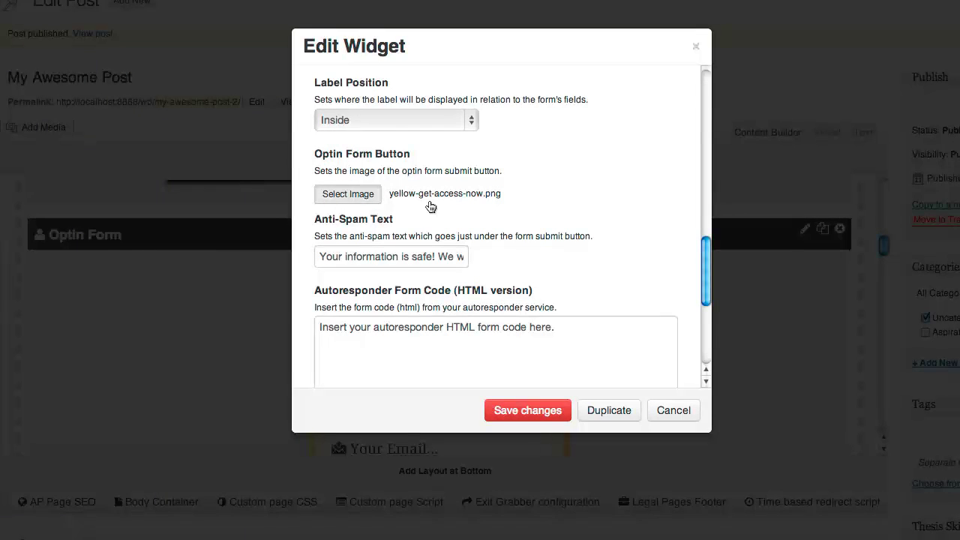
scroll(507, 214, down, 2)
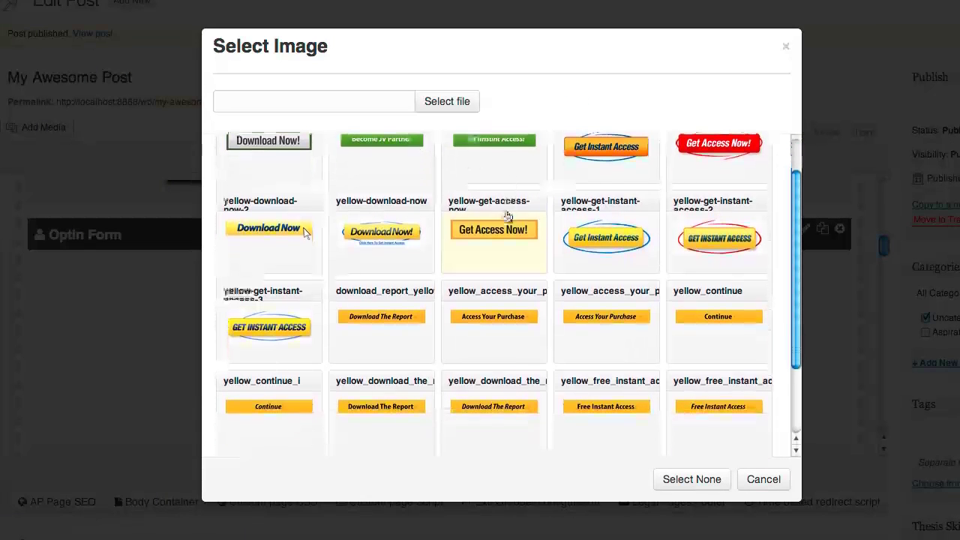
click(614, 235)
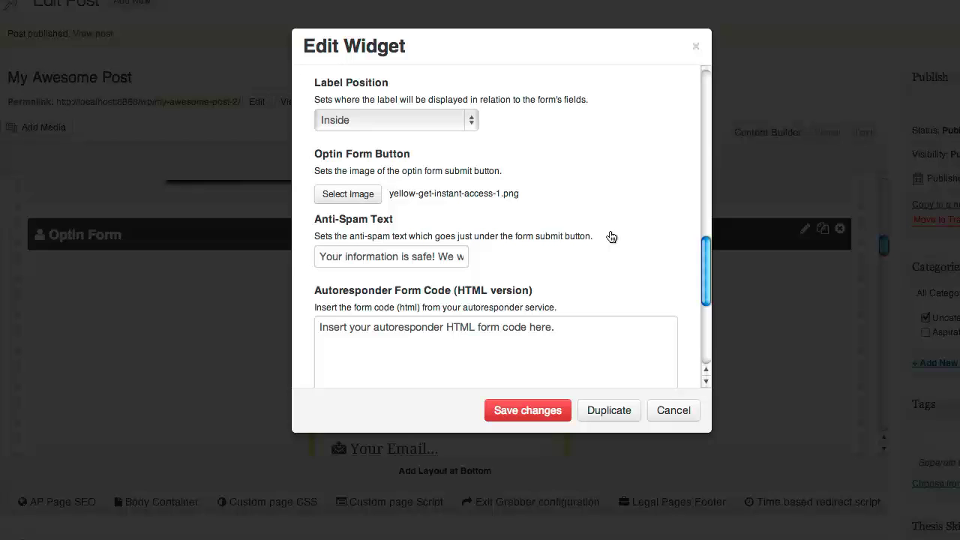
click(516, 414)
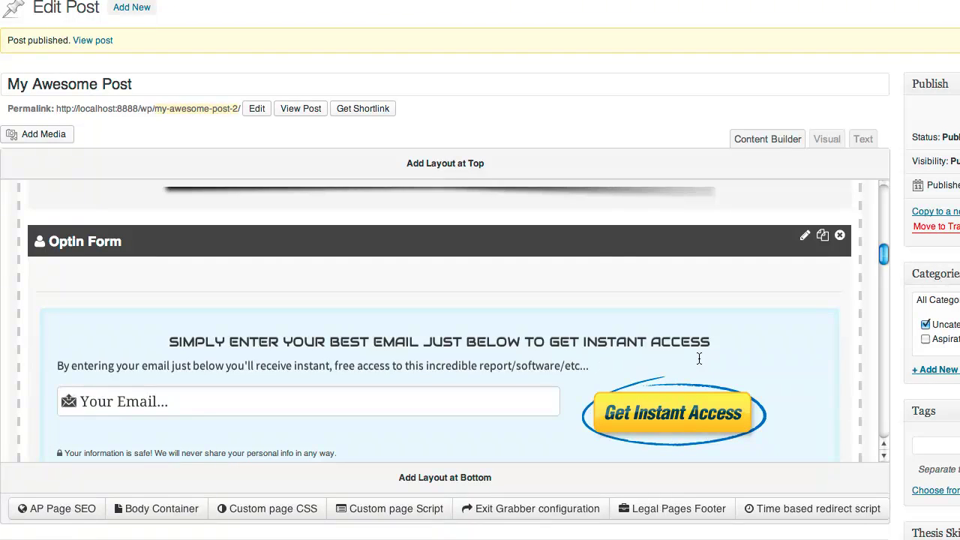
Inspect the light-blue inline Optin Form preview in the builder
scroll(675, 358, down, 1)
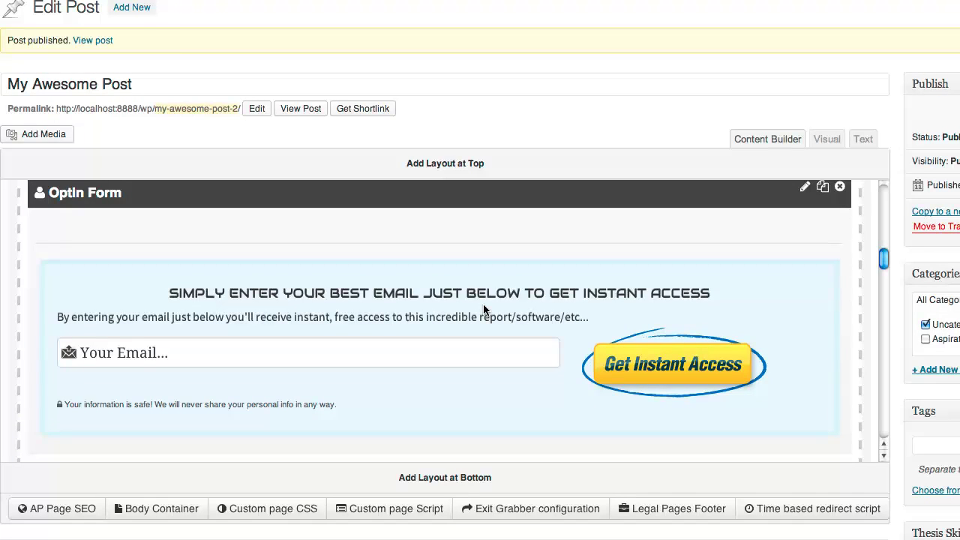
scroll(483, 307, down, 2)
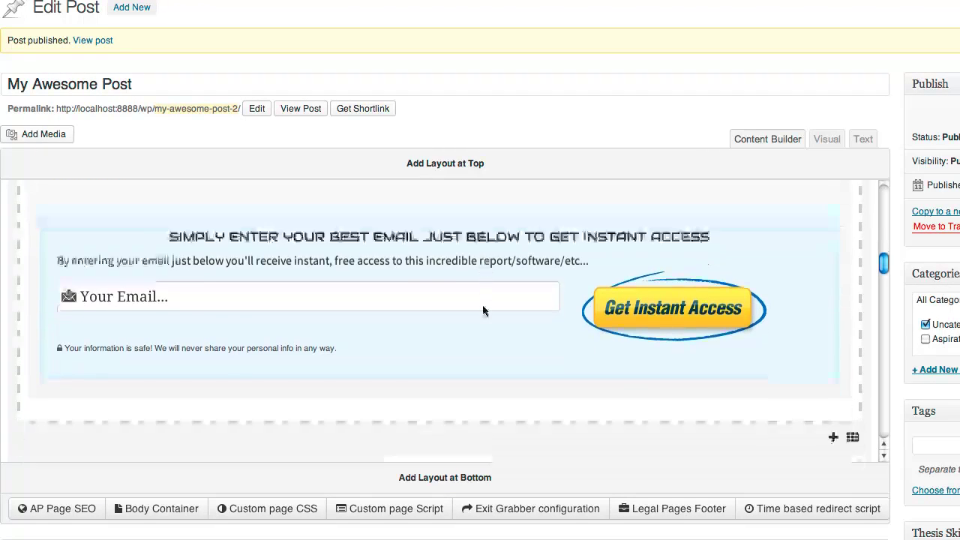
scroll(483, 307, up, 2)
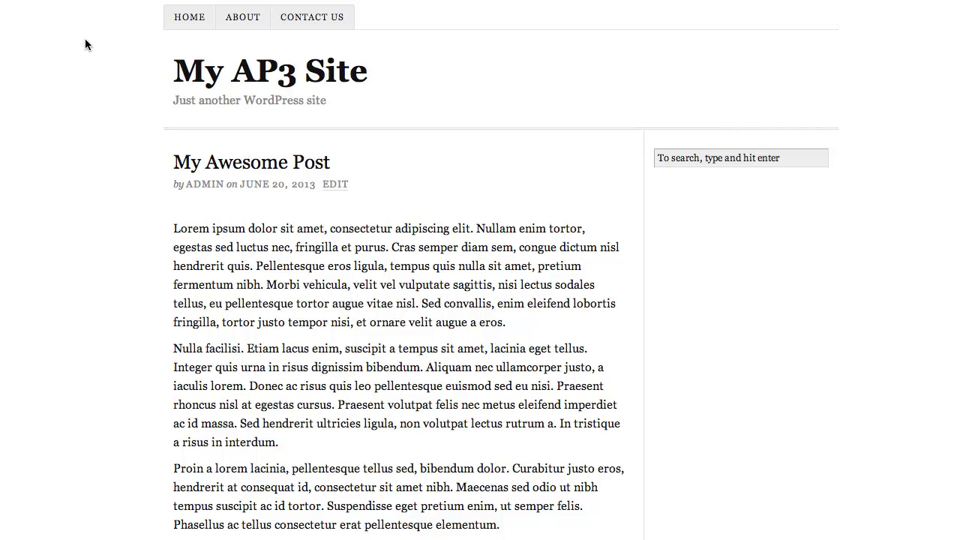
Scroll through the live My Awesome Post, checking its text, video, optin, sales and testimonial blocks
scroll(154, 65, down, 5)
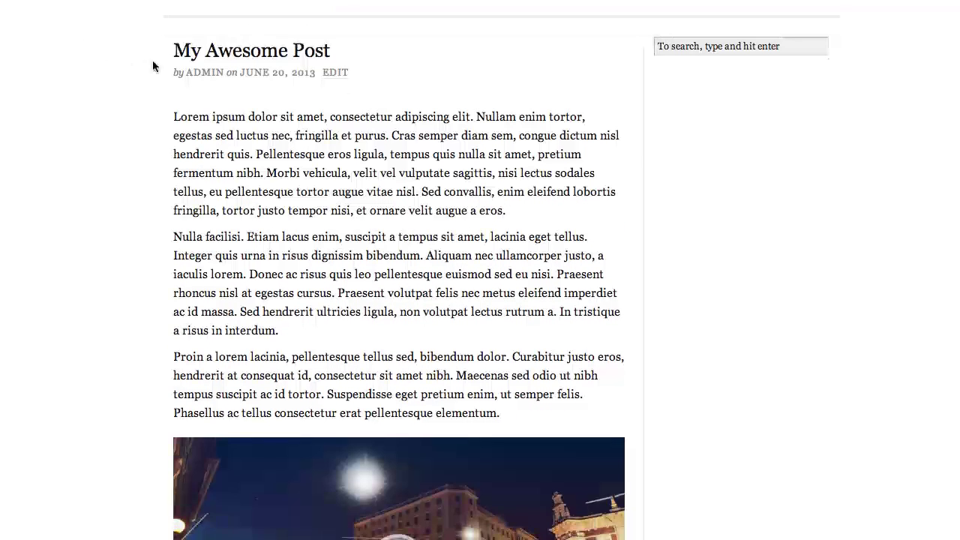
scroll(360, 165, down, 7)
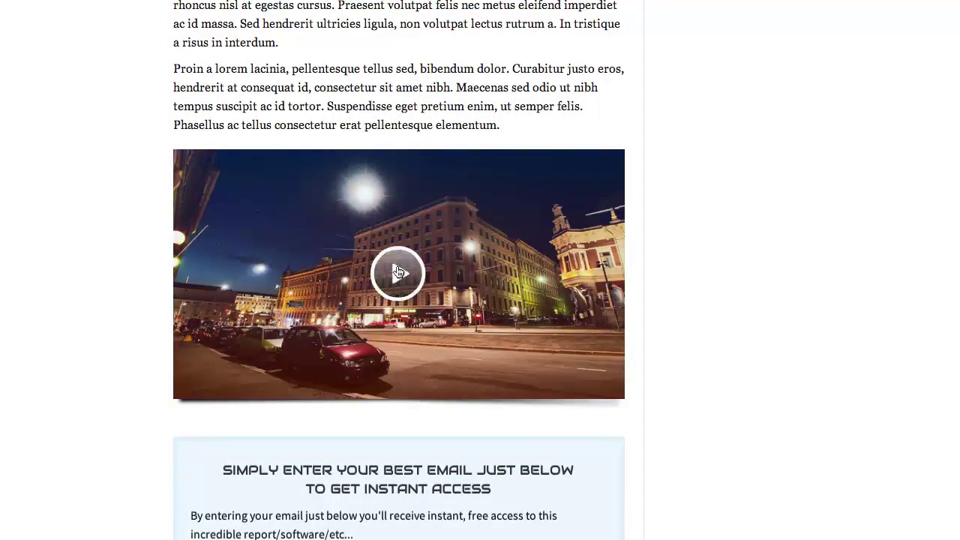
scroll(203, 409, down, 5)
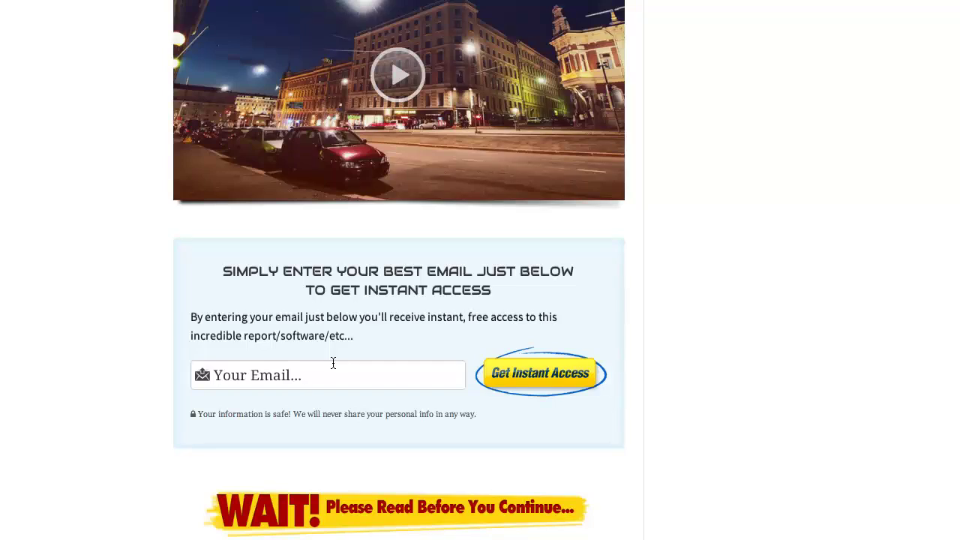
scroll(333, 363, down, 3)
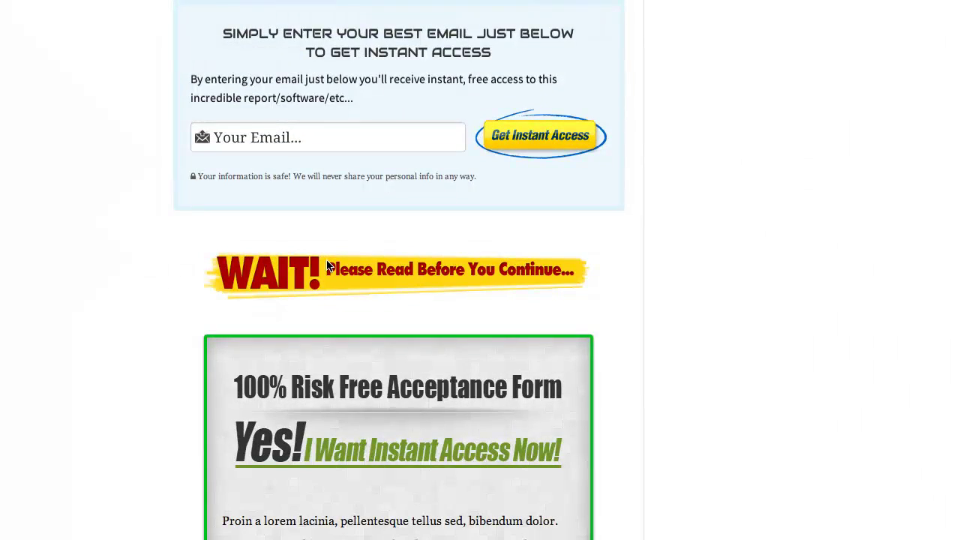
scroll(326, 259, down, 5)
scroll(326, 262, down, 8)
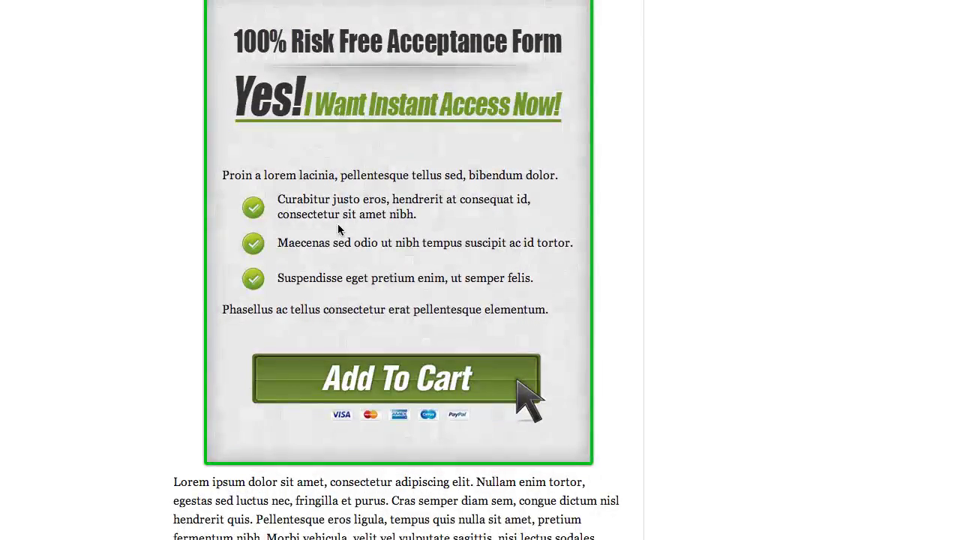
scroll(336, 241, down, 3)
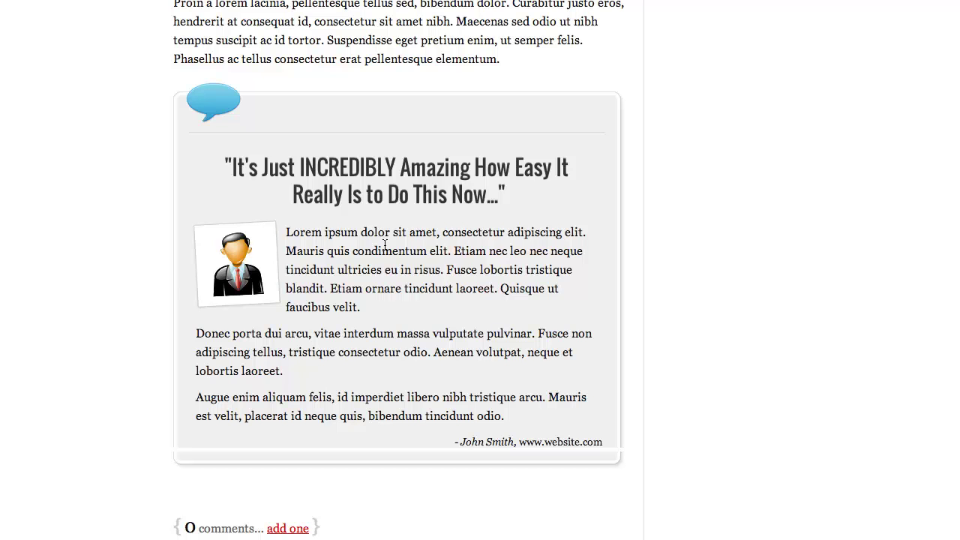
scroll(384, 245, up, 5)
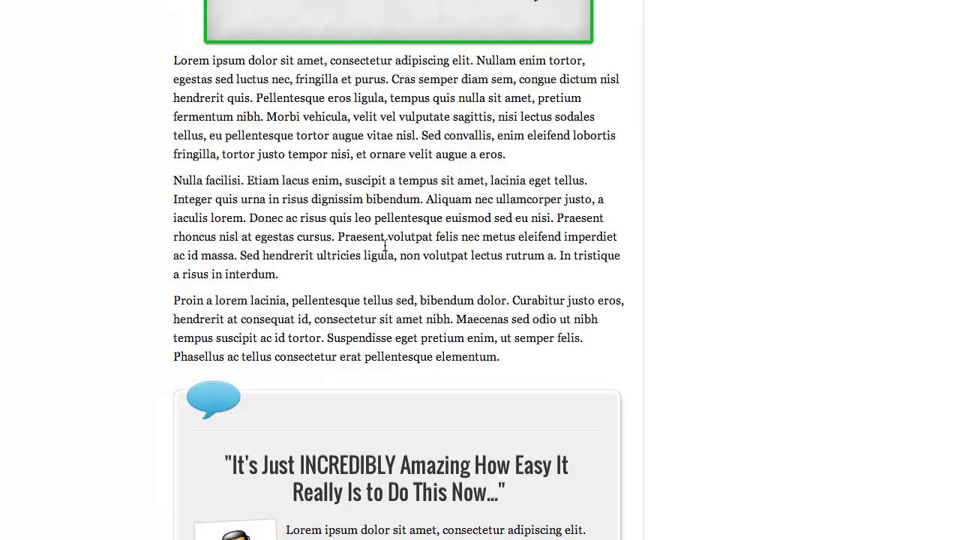
scroll(385, 244, up, 8)
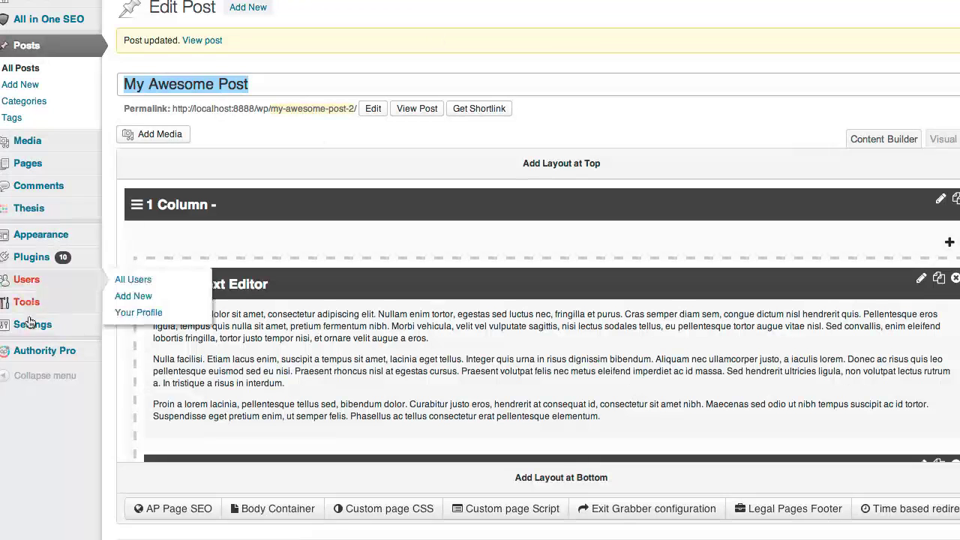
Open the Authority Pro Dashboard from the admin sidebar
mouse_move(43, 350)
click(136, 369)
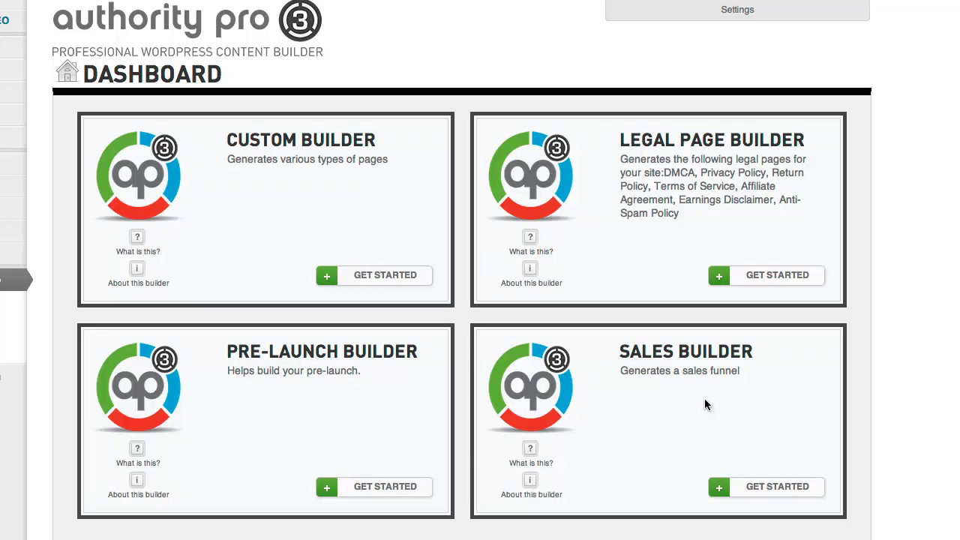
Start a Sales Builder, name it 'My AP3 Sales Builder', and create it
click(762, 496)
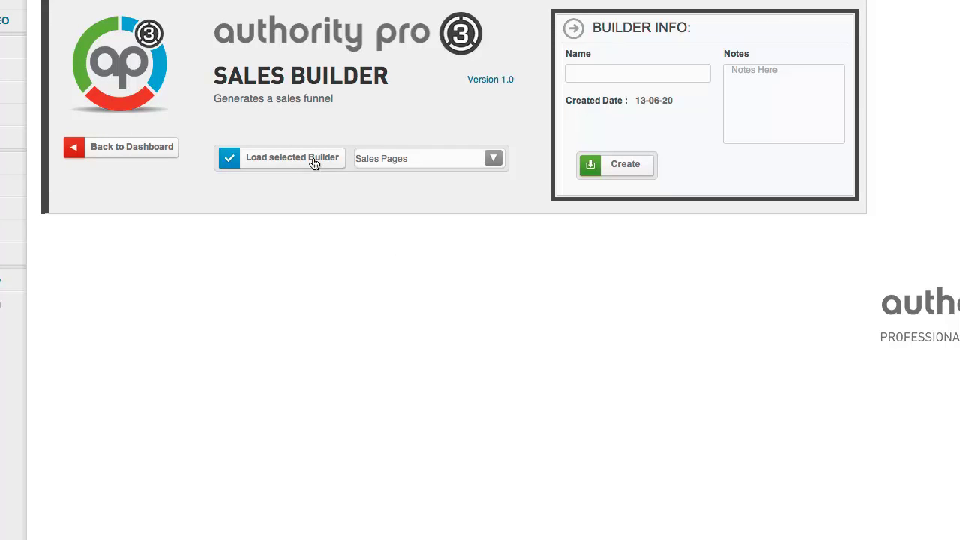
click(653, 73)
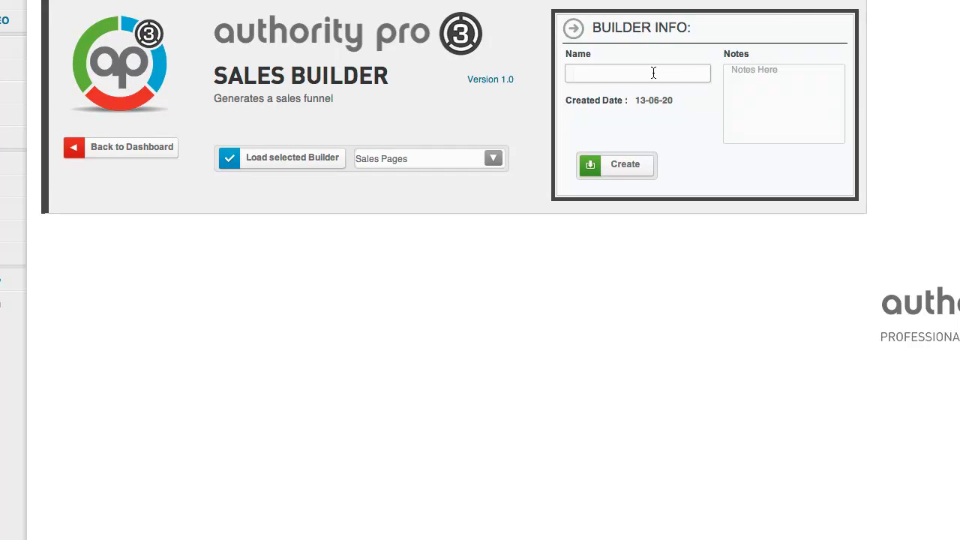
key(Down)
text(My AP#)
key(BackSpace)
text(3 Sales Builder)
click(616, 178)
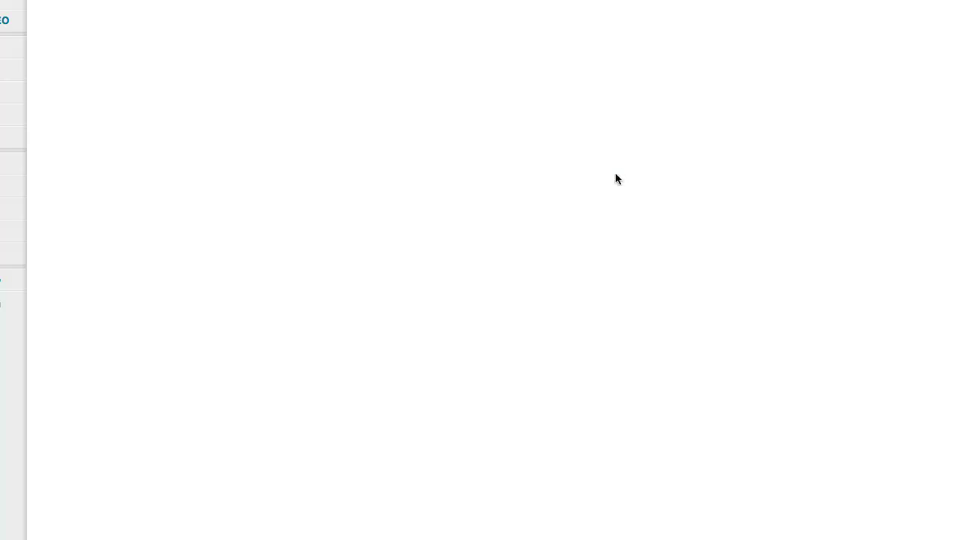